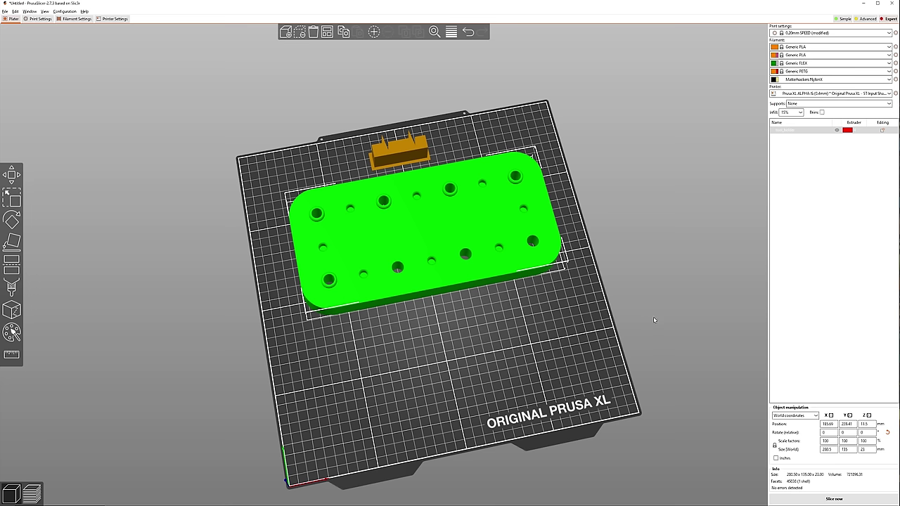
# Select the tool-holder plate on the bed
pyautogui.moveTo(657, 313); pyautogui.dragTo(484, 257)
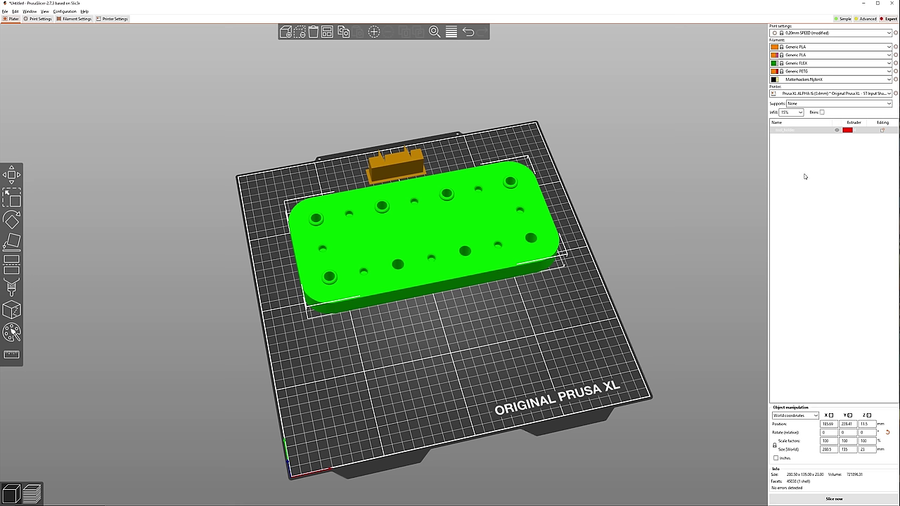
pyautogui.click(834, 159)
pyautogui.click(851, 131)
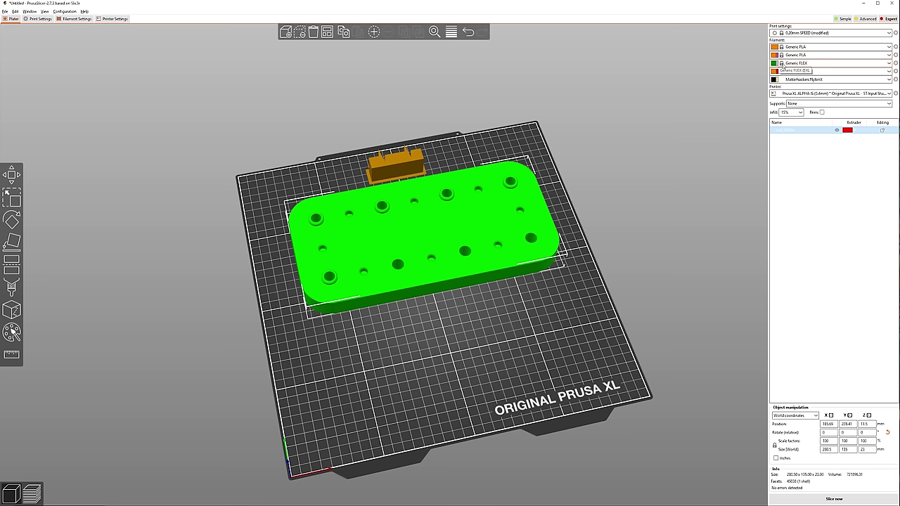
pyautogui.moveTo(632, 191); pyautogui.dragTo(611, 197)
pyautogui.click(175, 325)
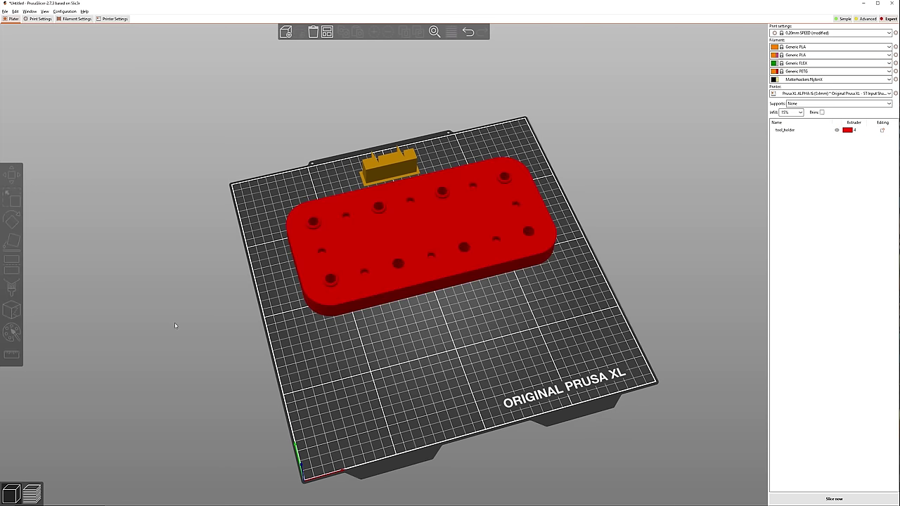
pyautogui.click(292, 263)
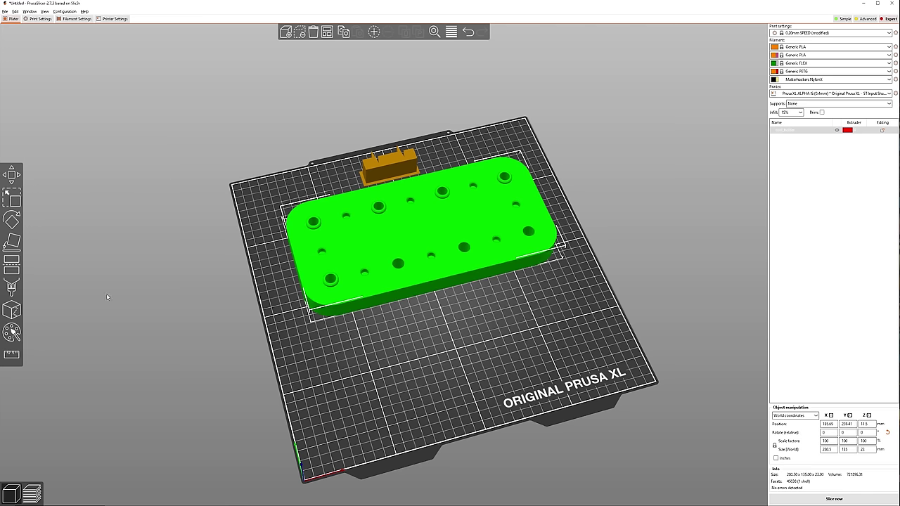
# Smart-fill the walls of the four large holes with the first colour, extruder 3 (FLEX)
pyautogui.click(11, 333)
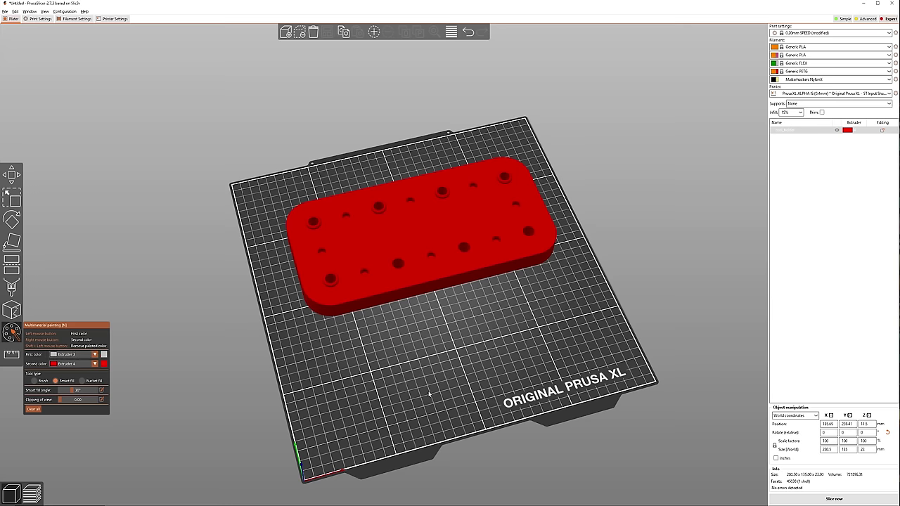
pyautogui.moveTo(470, 348)
pyautogui.mouseDown()
pyautogui.moveTo(422, 295)
pyautogui.moveTo(475, 350)
pyautogui.mouseUp()
pyautogui.scroll(5, 351, 210)
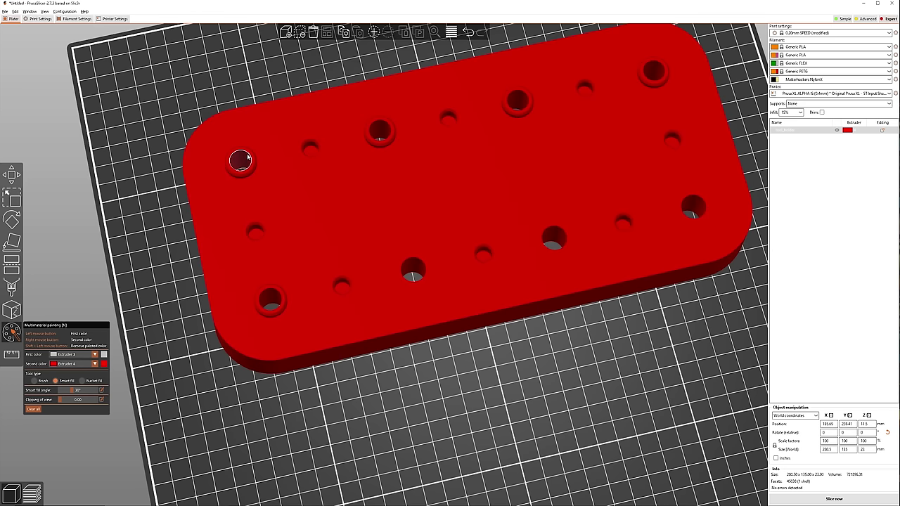
pyautogui.click(242, 162)
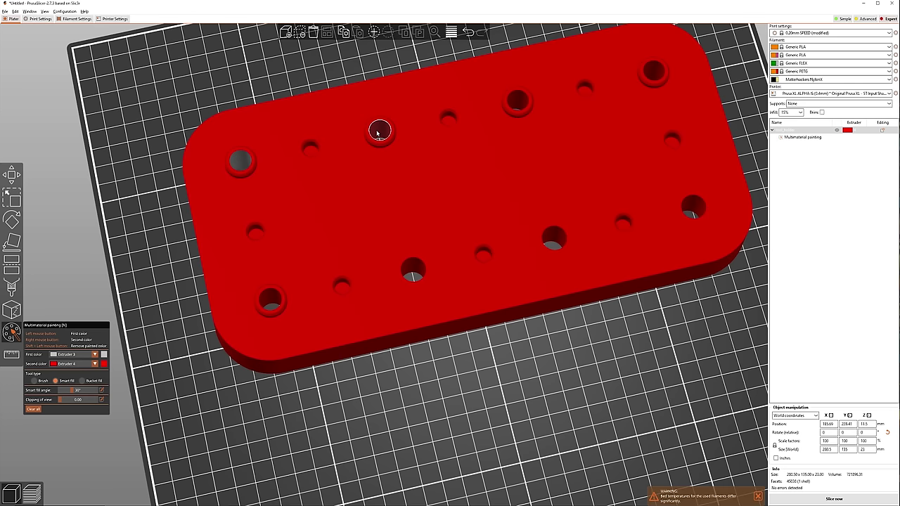
pyautogui.click(378, 132)
pyautogui.click(517, 101)
pyautogui.click(653, 71)
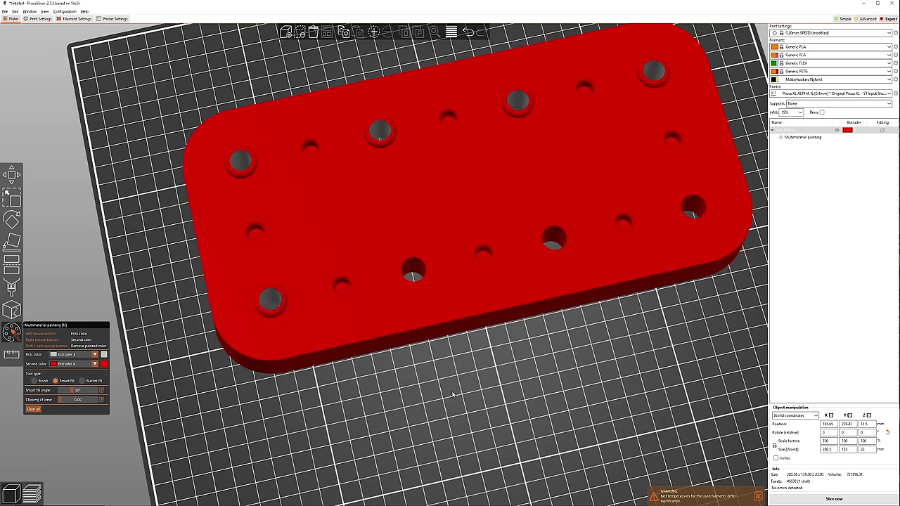
# Check the plate's underside and overview, then close the Multimaterial painting gizmo
pyautogui.moveTo(453, 395); pyautogui.dragTo(520, 359)
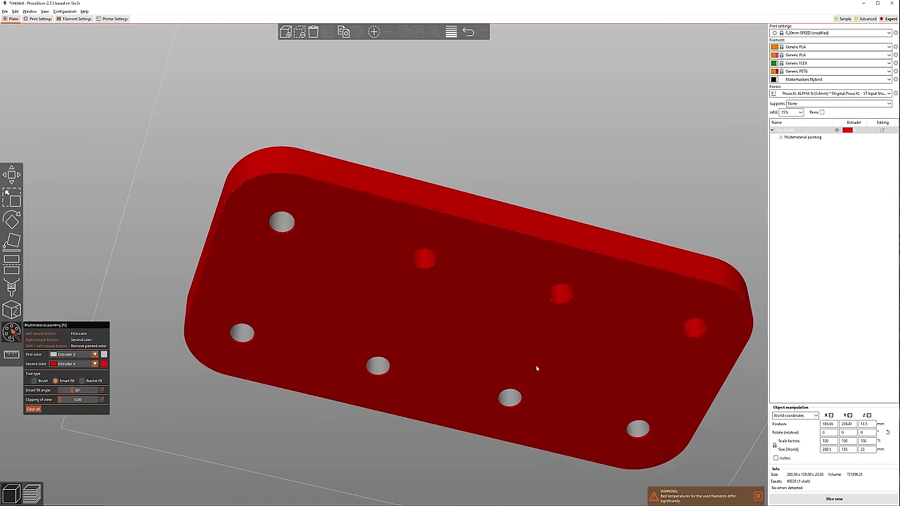
pyautogui.scroll(-5, 269, 335)
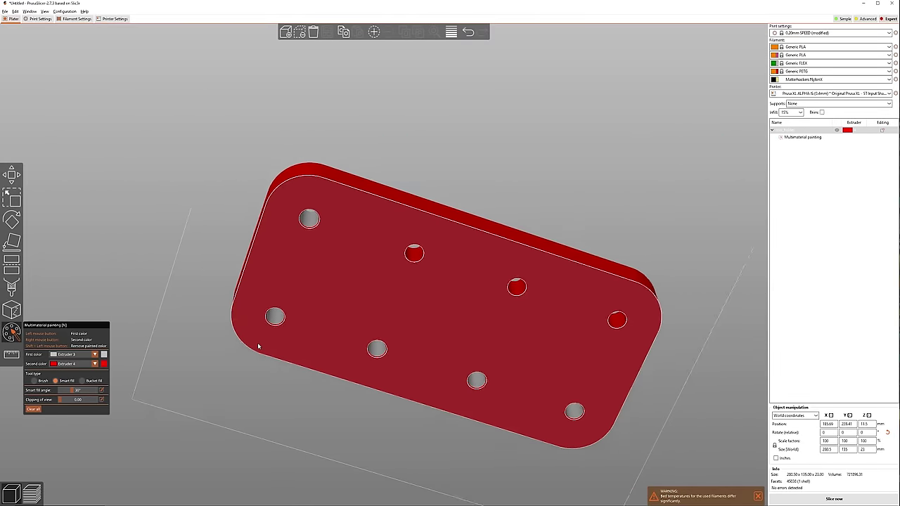
pyautogui.scroll(10, 277, 331)
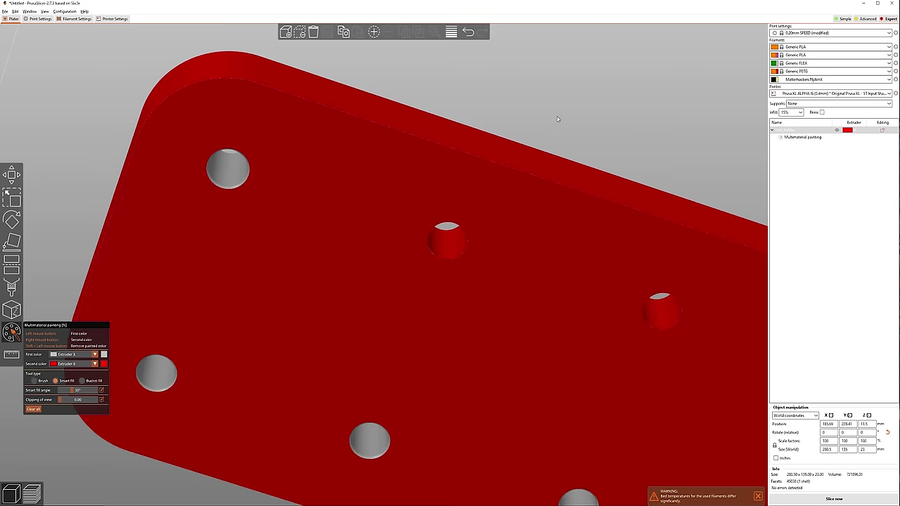
pyautogui.scroll(-3, 556, 116)
pyautogui.moveTo(557, 116); pyautogui.dragTo(545, 175)
pyautogui.scroll(-5, 546, 175)
pyautogui.scroll(4, 460, 97)
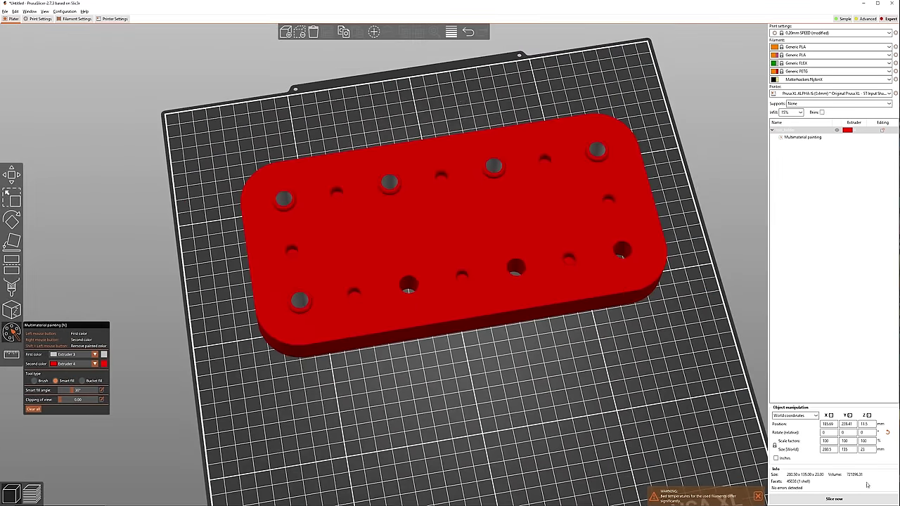
pyautogui.press('n')
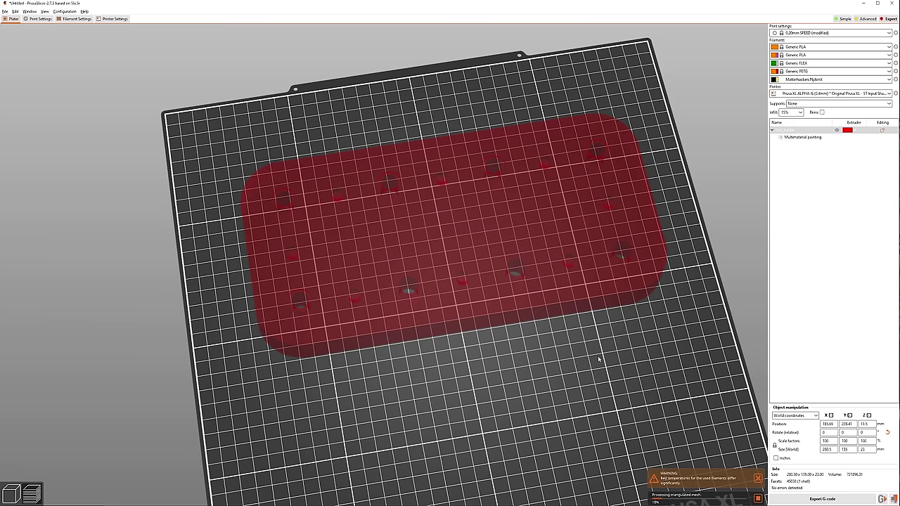
# Inspect the sliced preview's grey hole liners and wipe tower, lowering the layer slider slightly
pyautogui.moveTo(598, 359); pyautogui.dragTo(629, 307)
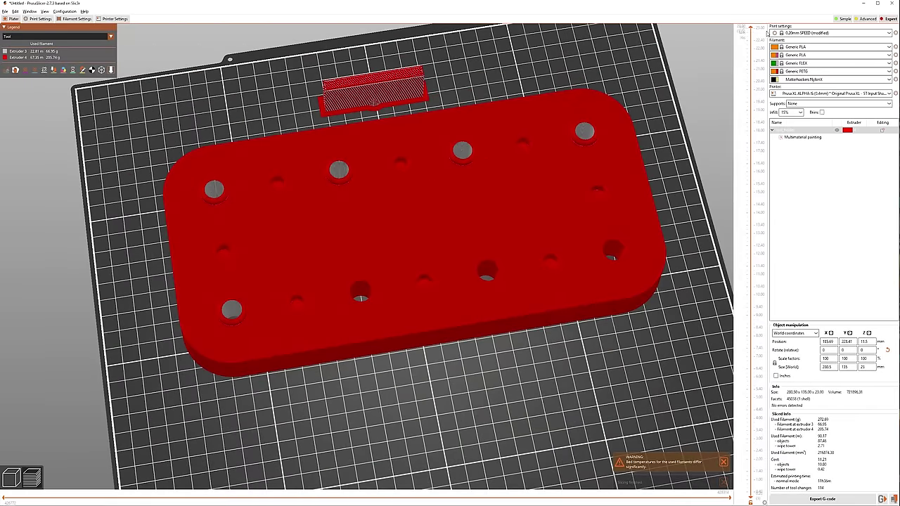
pyautogui.moveTo(750, 29)
pyautogui.mouseDown()
pyautogui.moveTo(739, 59)
pyautogui.moveTo(733, 29)
pyautogui.mouseUp()
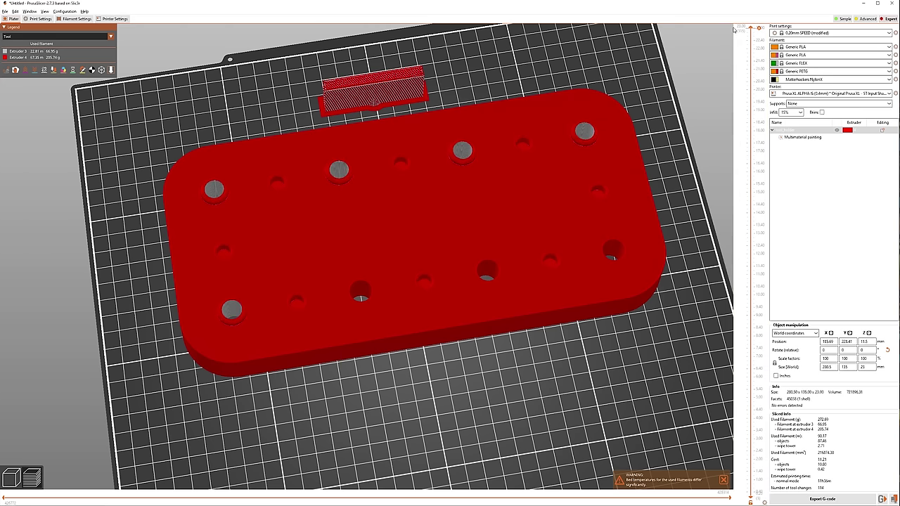
pyautogui.scroll(3, 375, 105)
pyautogui.moveTo(407, 125); pyautogui.dragTo(434, 247, button='middle')
pyautogui.scroll(2, 433, 248)
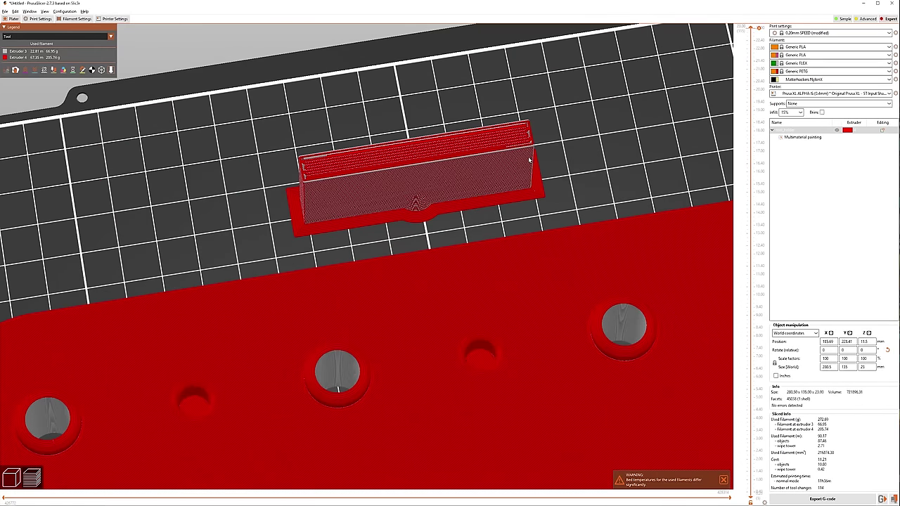
pyautogui.scroll(-1, 504, 191)
pyautogui.scroll(-2, 469, 241)
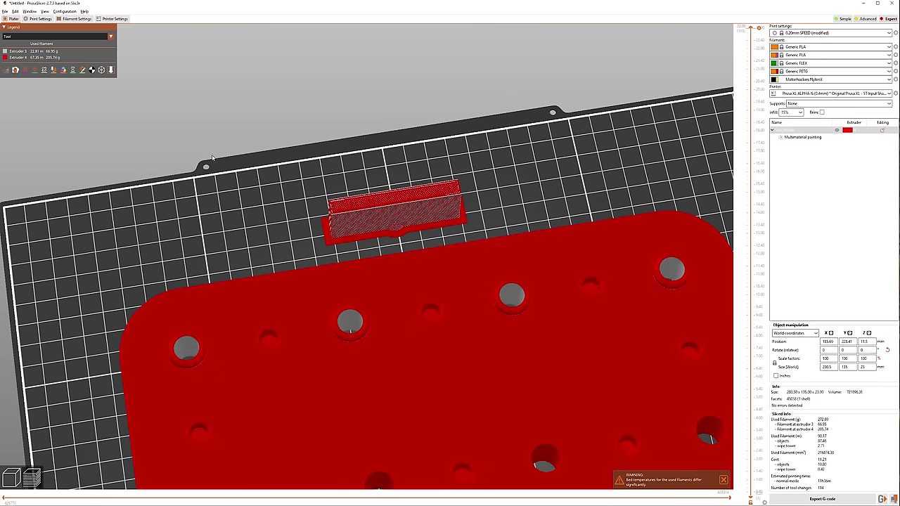
# Set the wipe tower extruder to 4 under Print Settings > Multiple Extruders
pyautogui.click(38, 18)
pyautogui.click(35, 66)
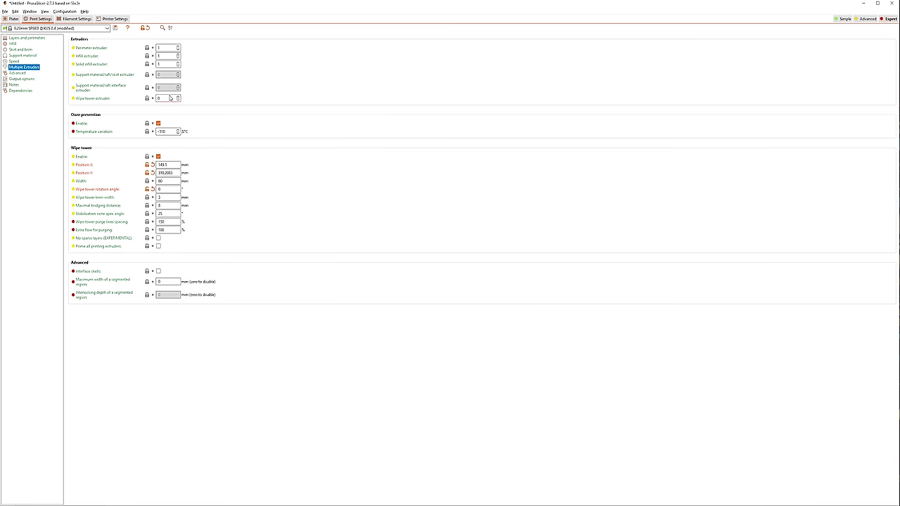
pyautogui.doubleClick(168, 99)
pyautogui.write('4')
# Reslice the plate from the Plater with the new wipe tower setting
pyautogui.click(11, 19)
pyautogui.scroll(-5, 660, 274)
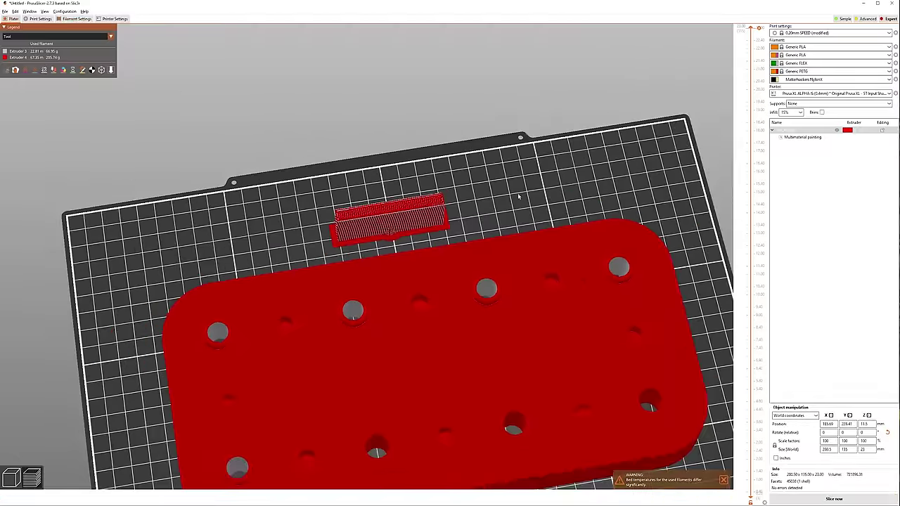
pyautogui.click(834, 499)
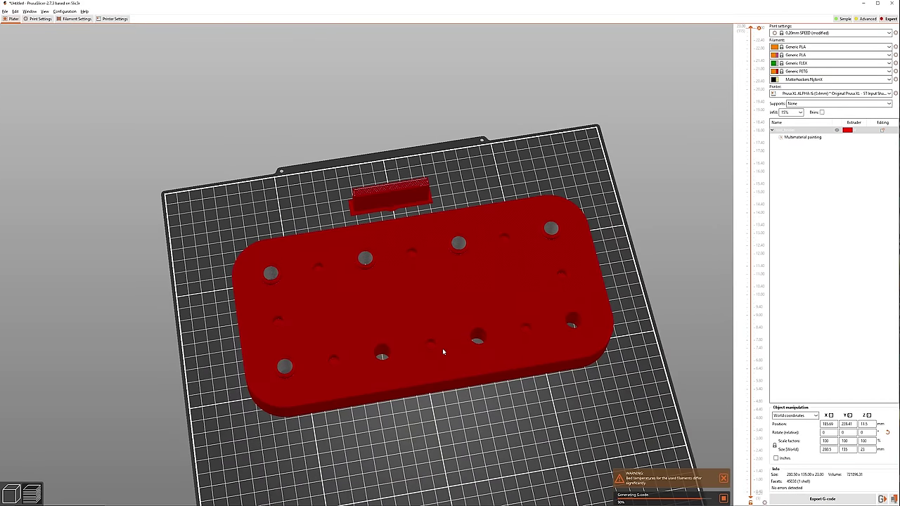
pyautogui.scroll(3, 403, 176)
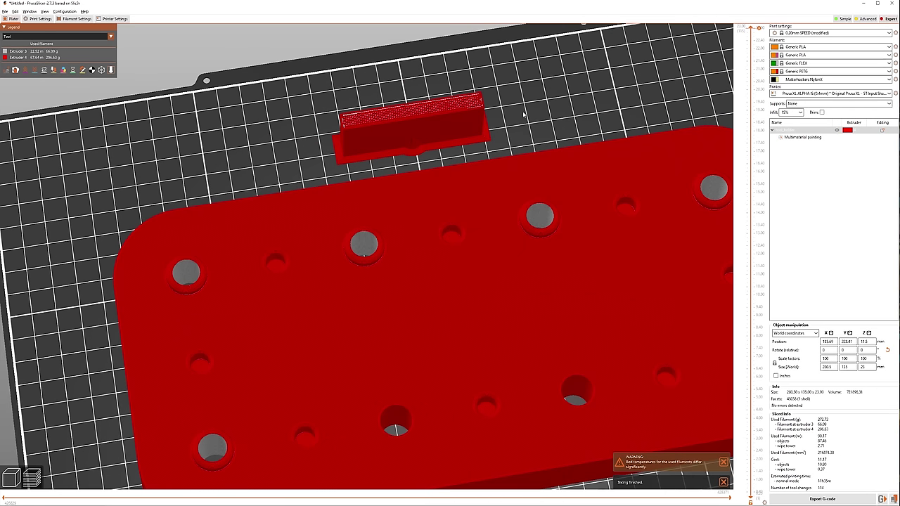
pyautogui.scroll(-3, 523, 115)
pyautogui.scroll(-3, 482, 214)
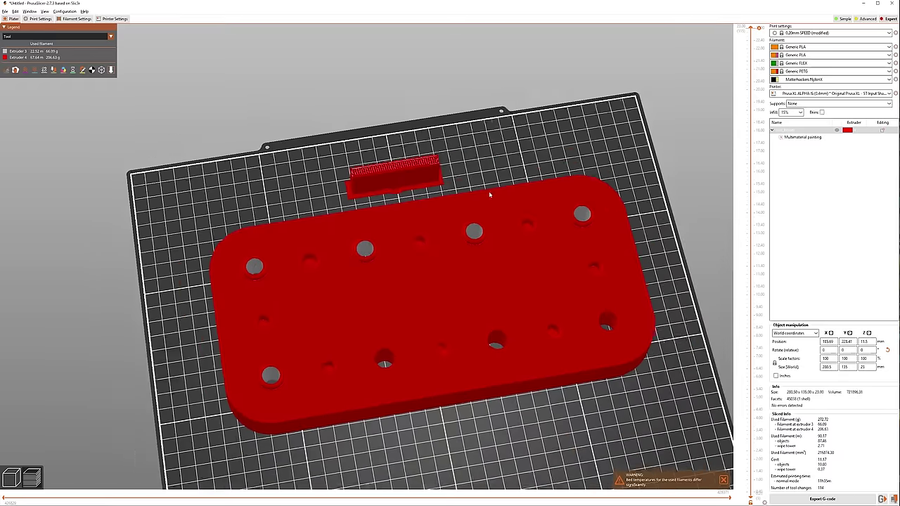
pyautogui.moveTo(612, 179); pyautogui.dragTo(601, 164, button='middle')
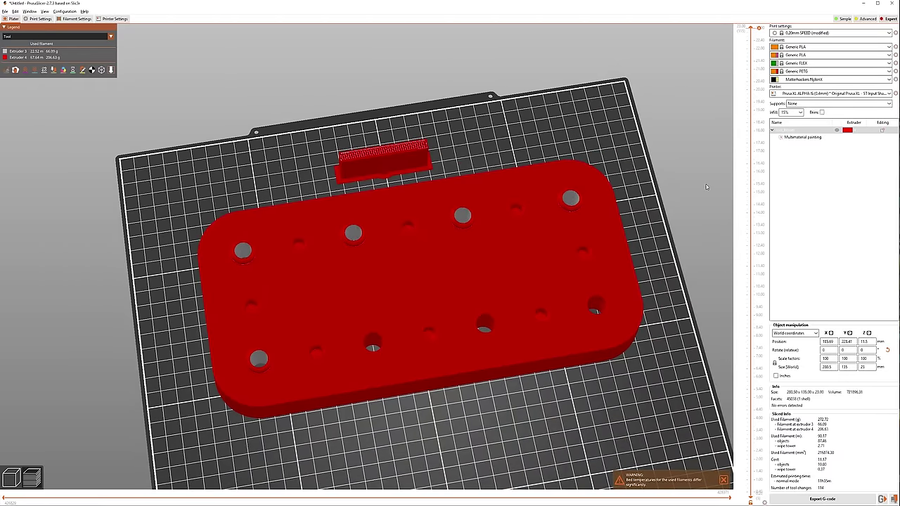
pyautogui.moveTo(750, 28); pyautogui.dragTo(740, 323)
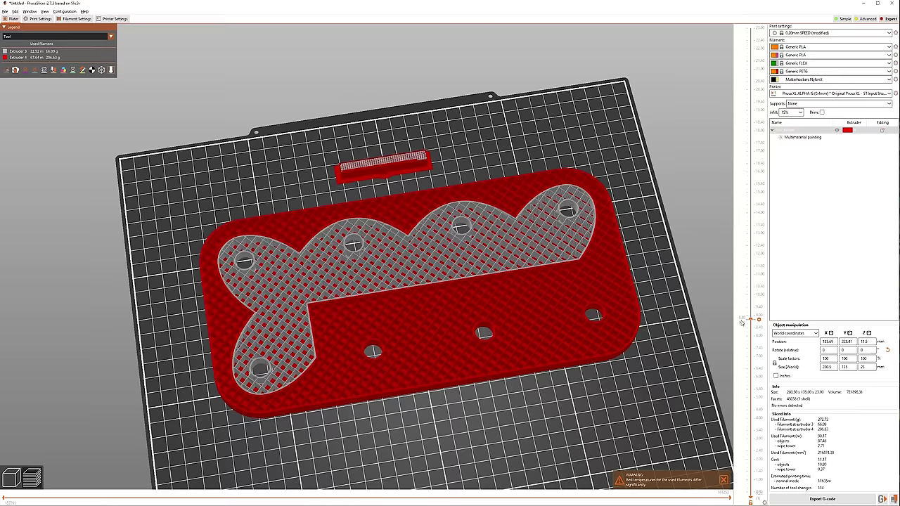
pyautogui.moveTo(740, 322); pyautogui.dragTo(745, 30)
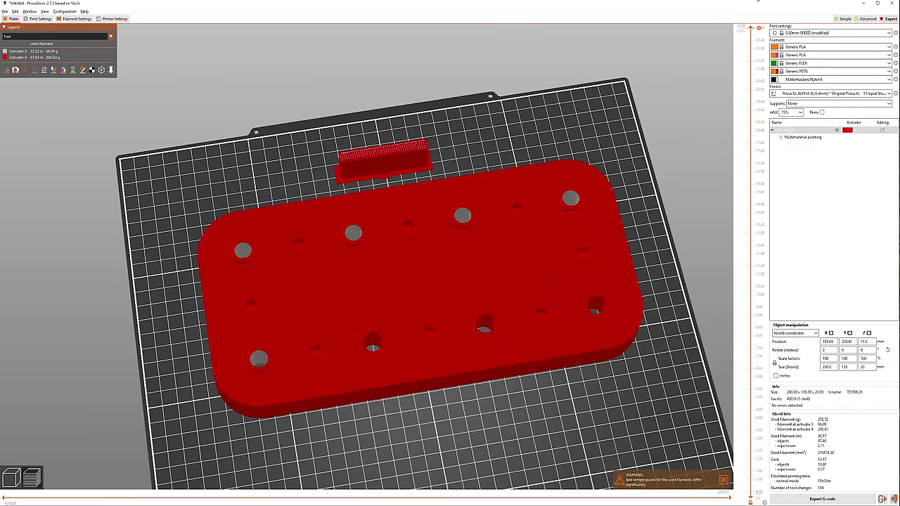